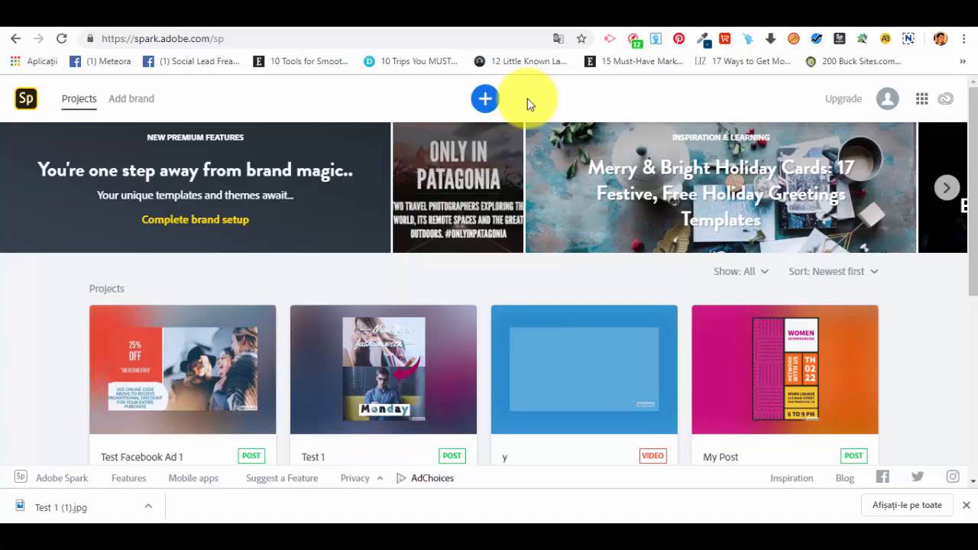
# Start a new graphic project from the Facebook Ad template in the Ads category.
pyautogui.click(484, 99)
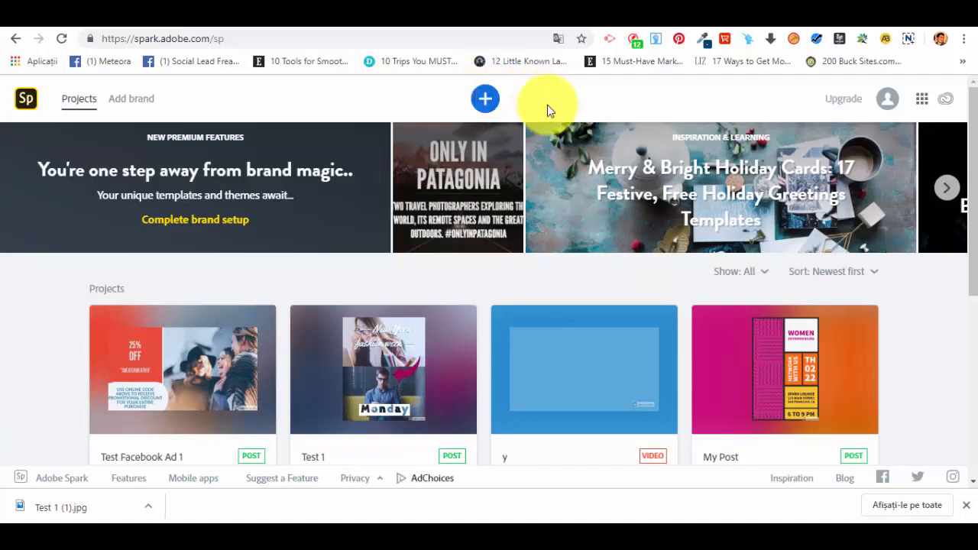
pyautogui.click(486, 101)
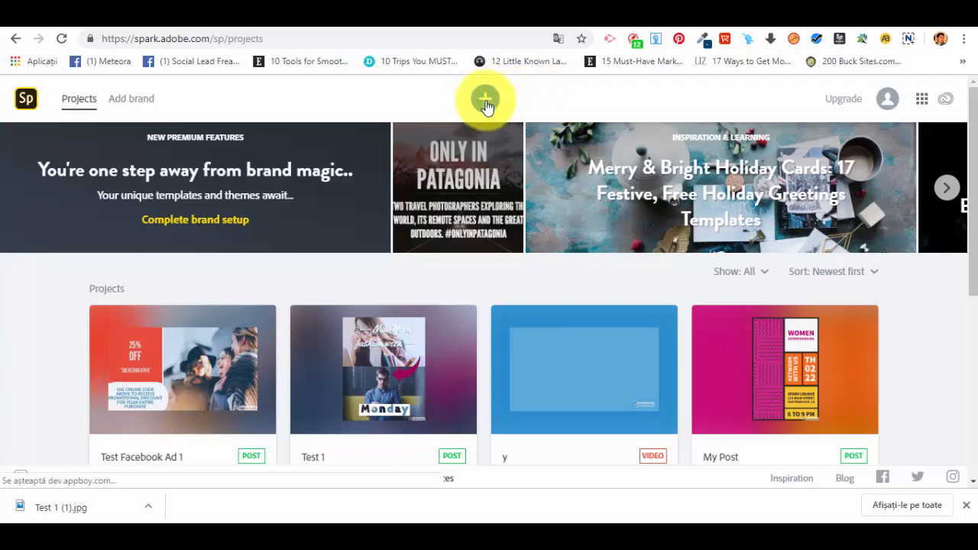
pyautogui.click(457, 143)
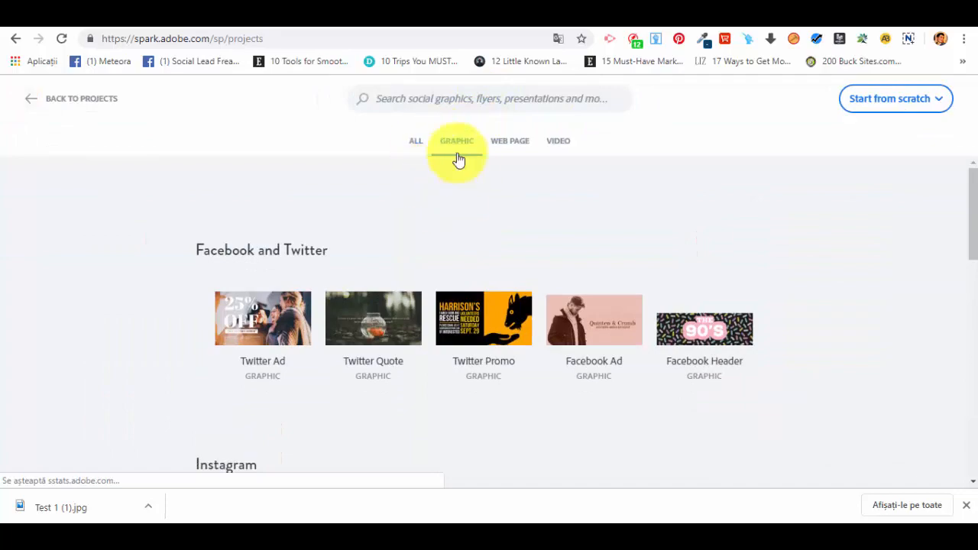
pyautogui.scroll(-3, 397, 244)
pyautogui.scroll(-7, 395, 243)
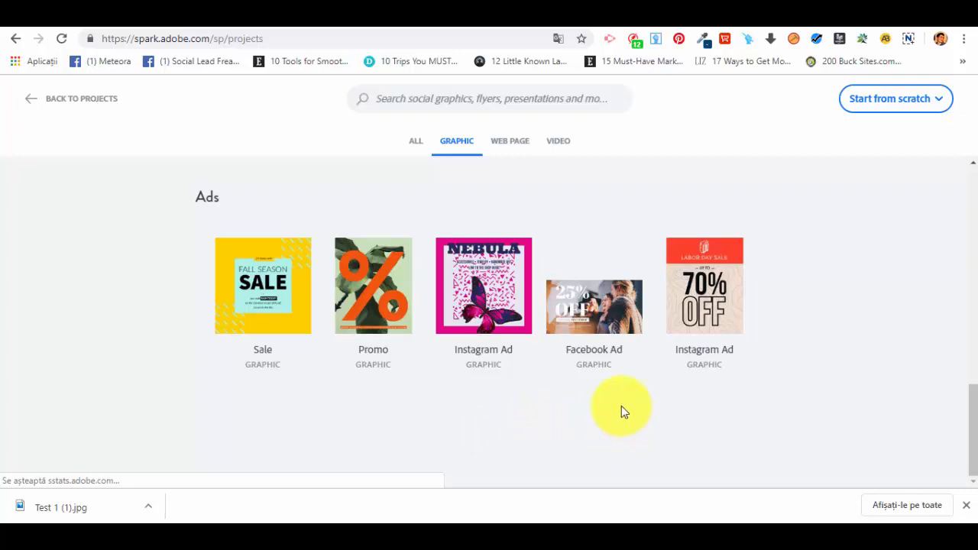
pyautogui.moveTo(607, 364)
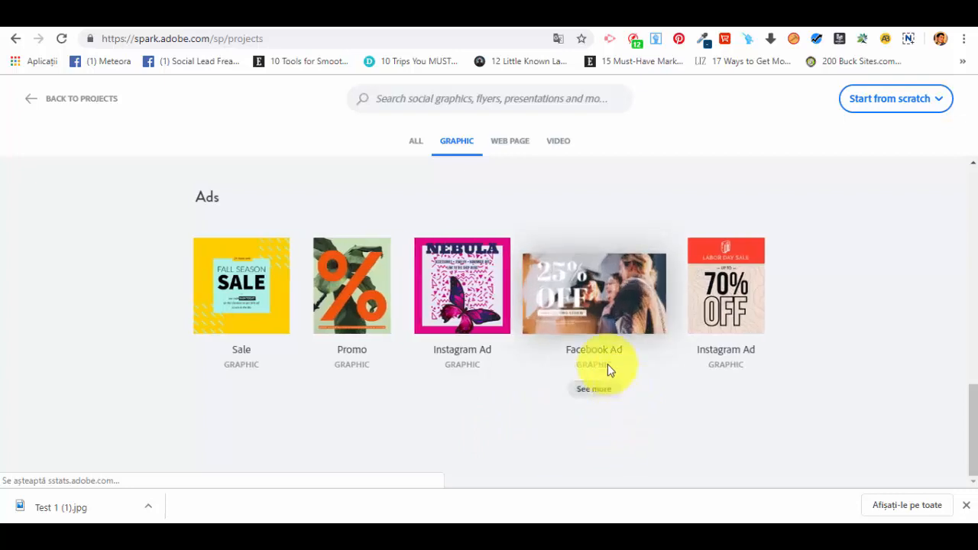
pyautogui.click(595, 303)
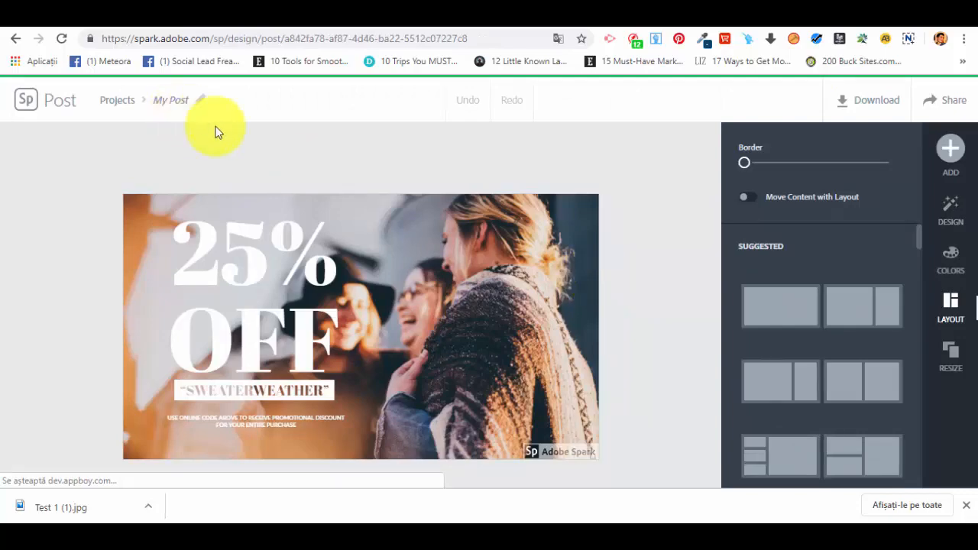
# Rename the project as Facebook Ad Template 1.
pyautogui.moveTo(436, 236); pyautogui.dragTo(504, 236)
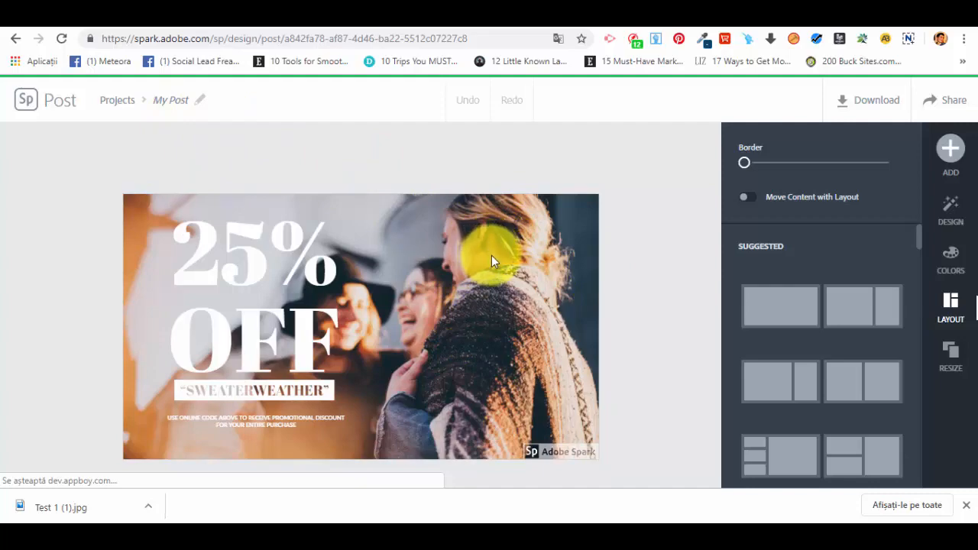
pyautogui.click(182, 98)
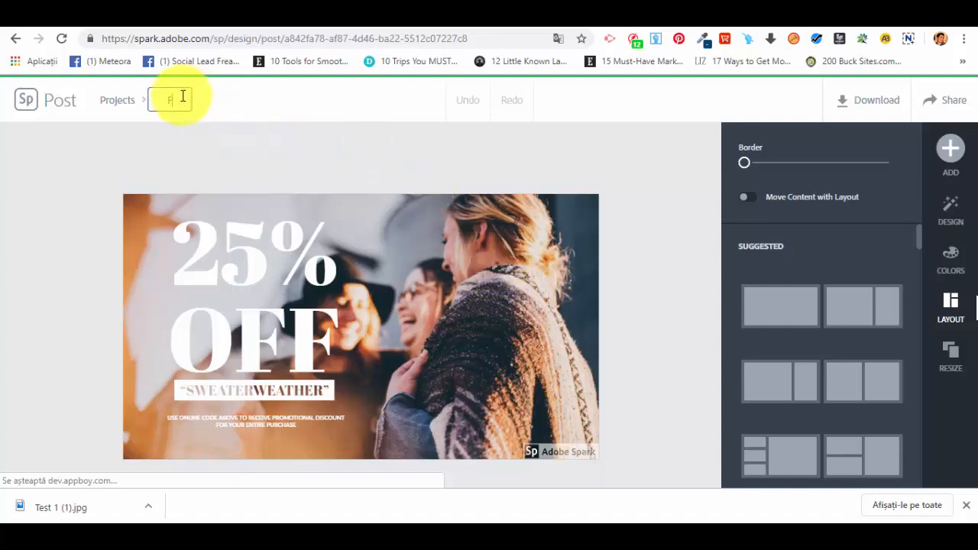
pyautogui.write('Facebook Ad Template 1')
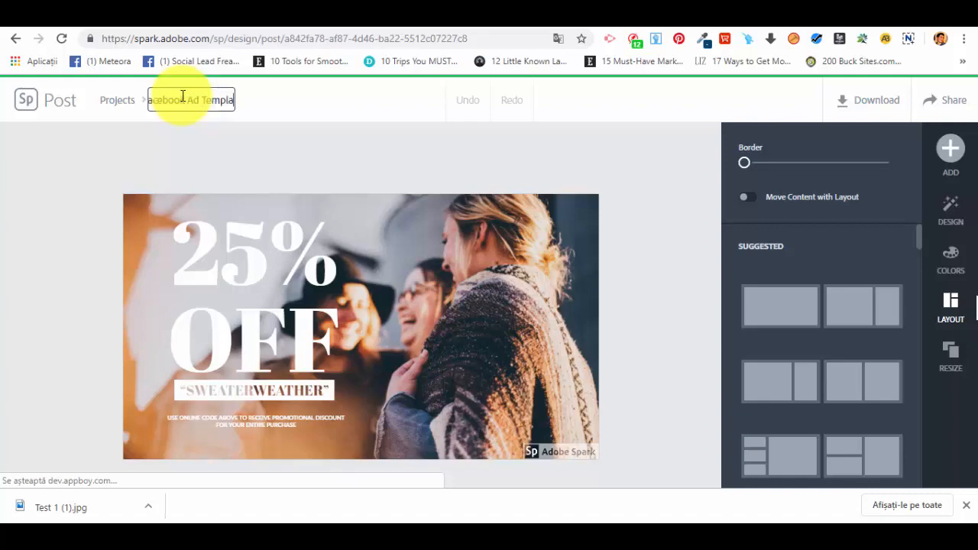
pyautogui.click(299, 174)
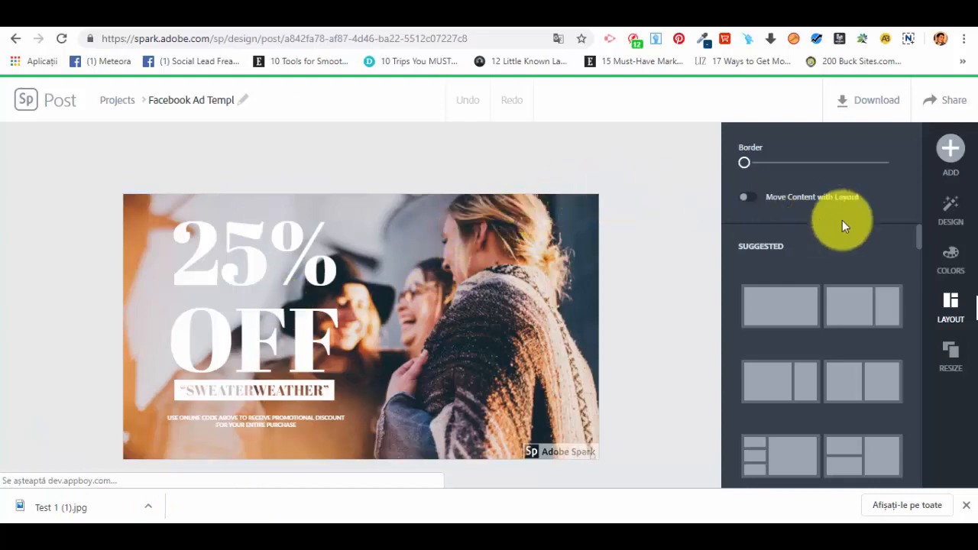
# Examine the layout options available for the post, from the suggested ones through simple, banner and grid.
pyautogui.click(951, 152)
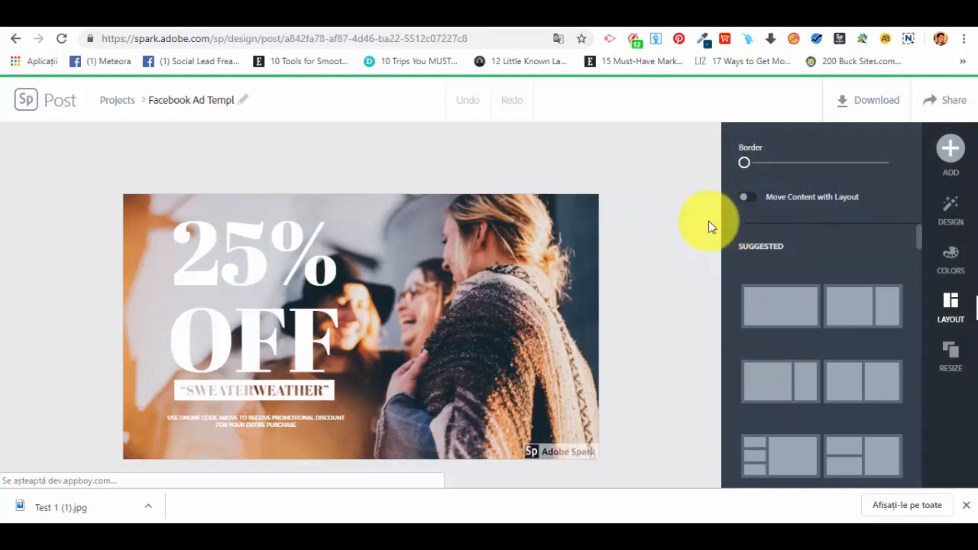
pyautogui.click(950, 149)
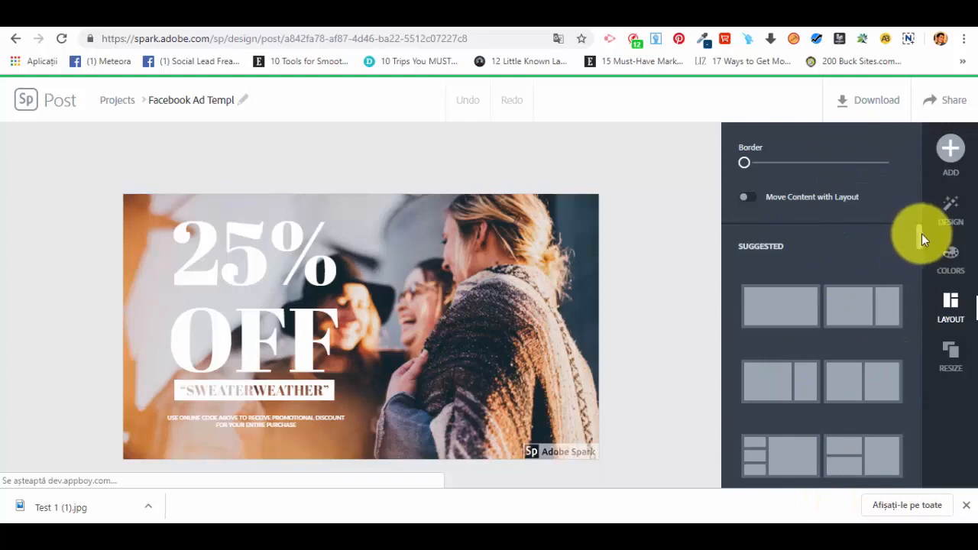
pyautogui.scroll(-3, 772, 256)
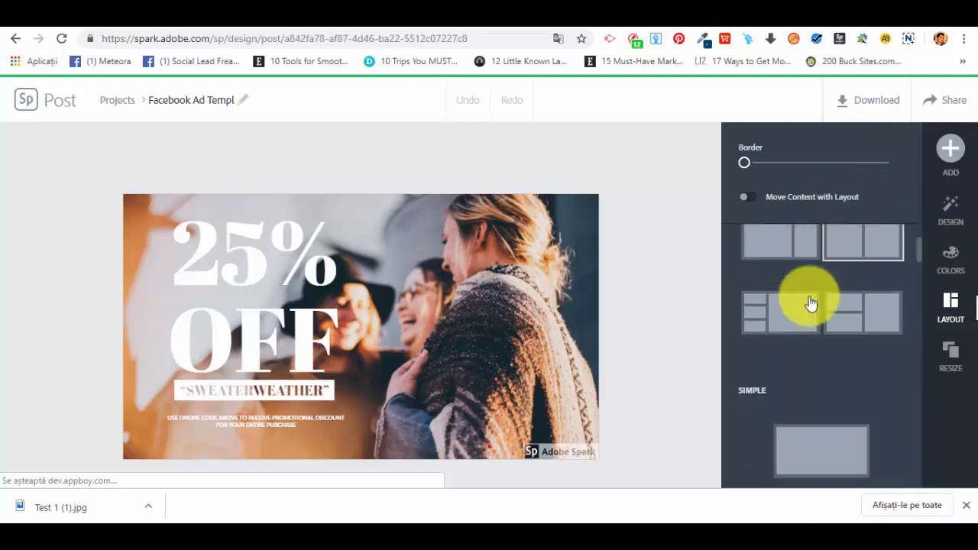
pyautogui.scroll(-2, 811, 303)
pyautogui.scroll(-2, 760, 321)
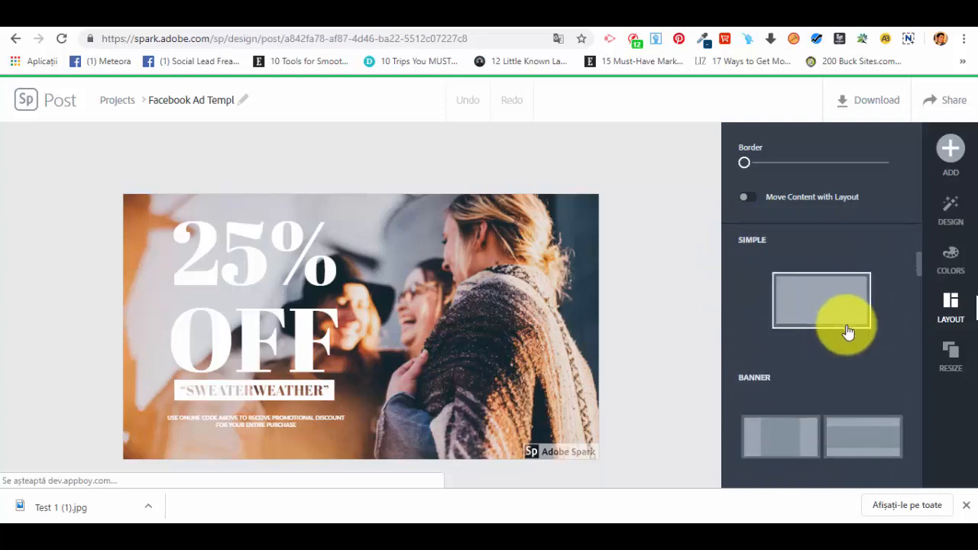
pyautogui.scroll(-2, 848, 331)
pyautogui.scroll(-2, 879, 367)
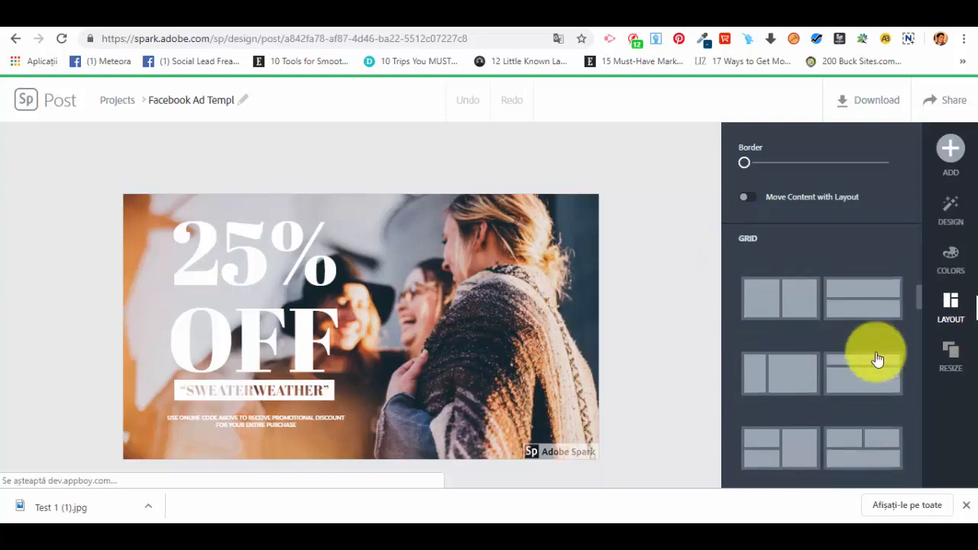
pyautogui.scroll(-2, 878, 359)
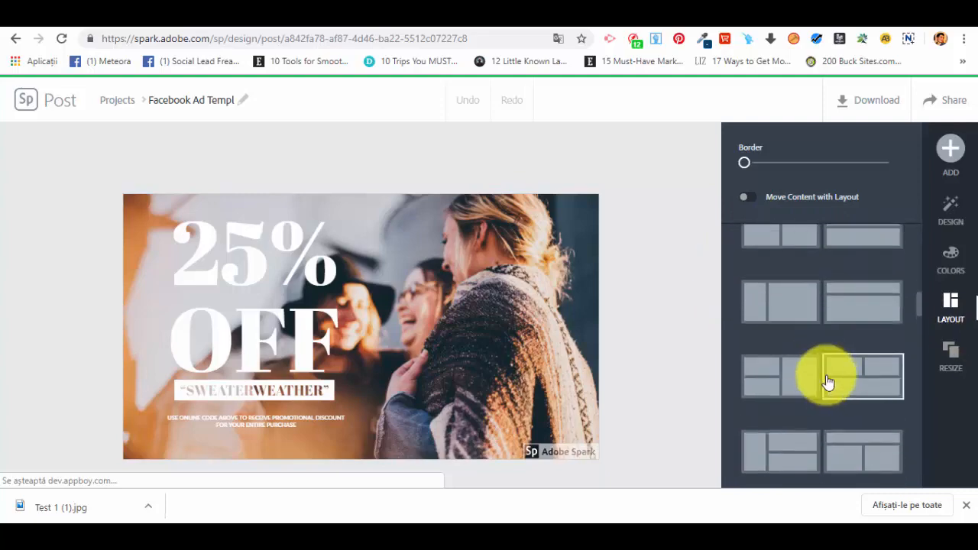
pyautogui.scroll(2, 800, 339)
pyautogui.scroll(-1, 819, 334)
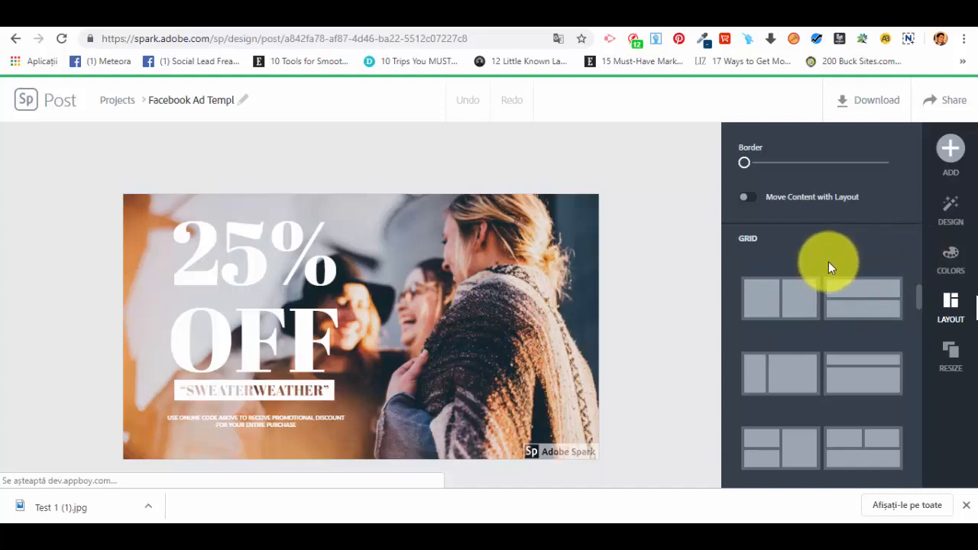
# Apply the Memorial Day 5K Trail Run design variation to the Facebook ad.
pyautogui.click(952, 211)
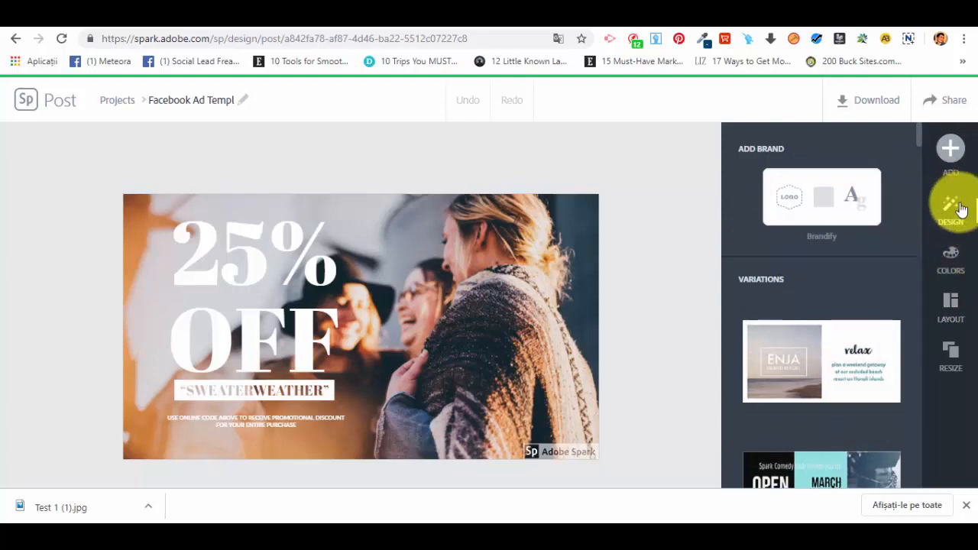
pyautogui.scroll(-1, 771, 300)
pyautogui.scroll(-6, 862, 267)
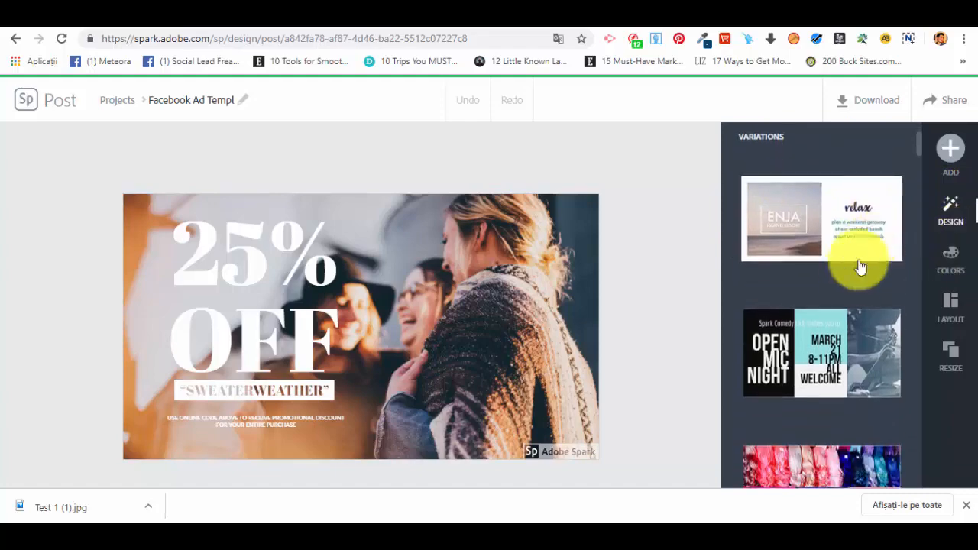
pyautogui.scroll(-9, 865, 284)
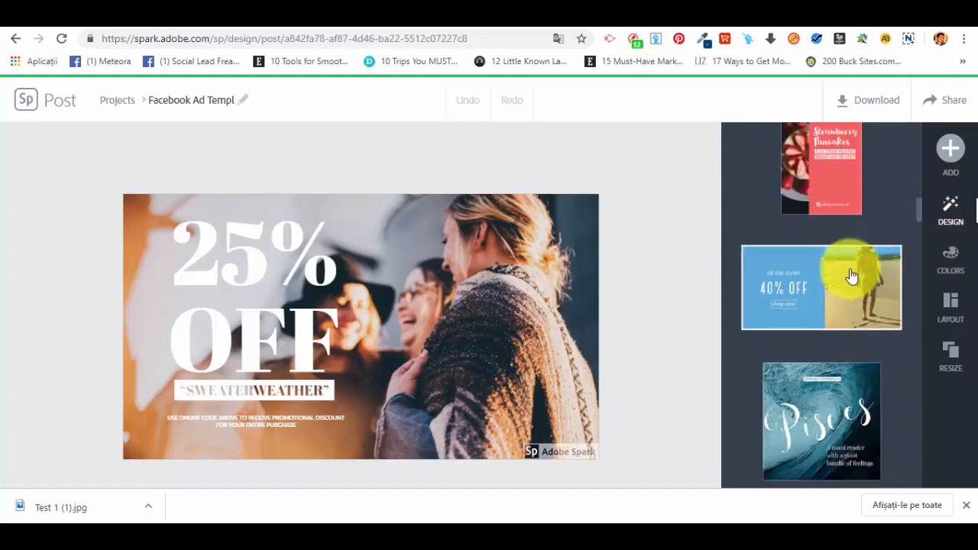
pyautogui.scroll(-3, 851, 273)
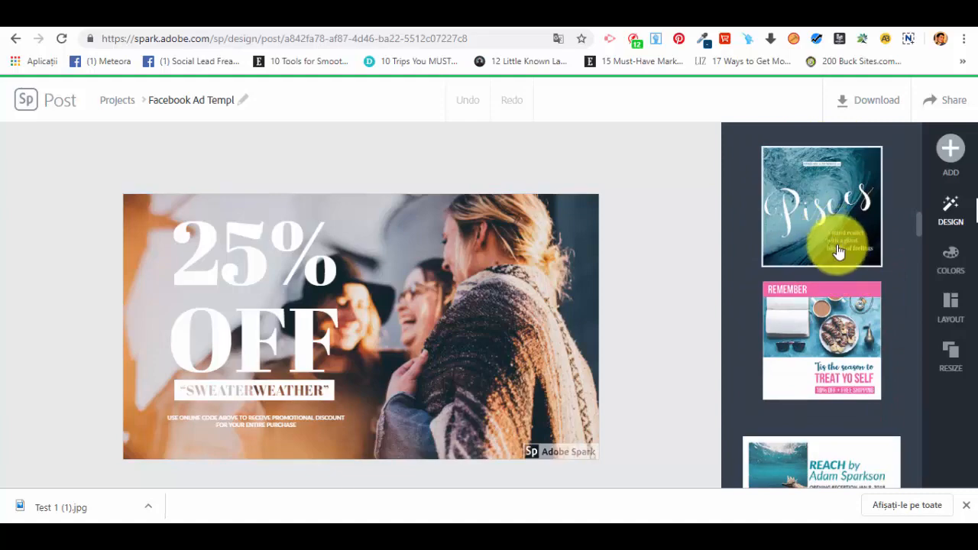
pyautogui.scroll(-4, 833, 245)
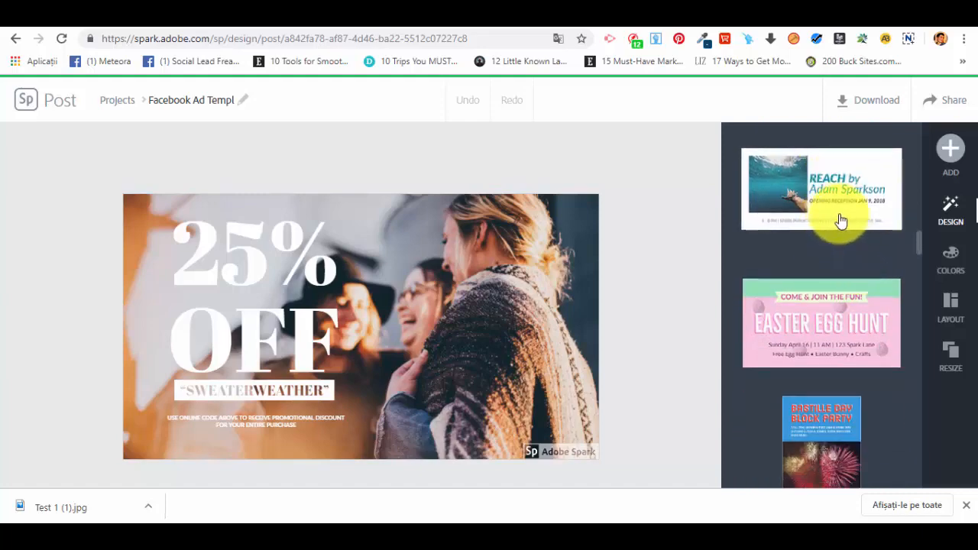
pyautogui.scroll(-10, 837, 223)
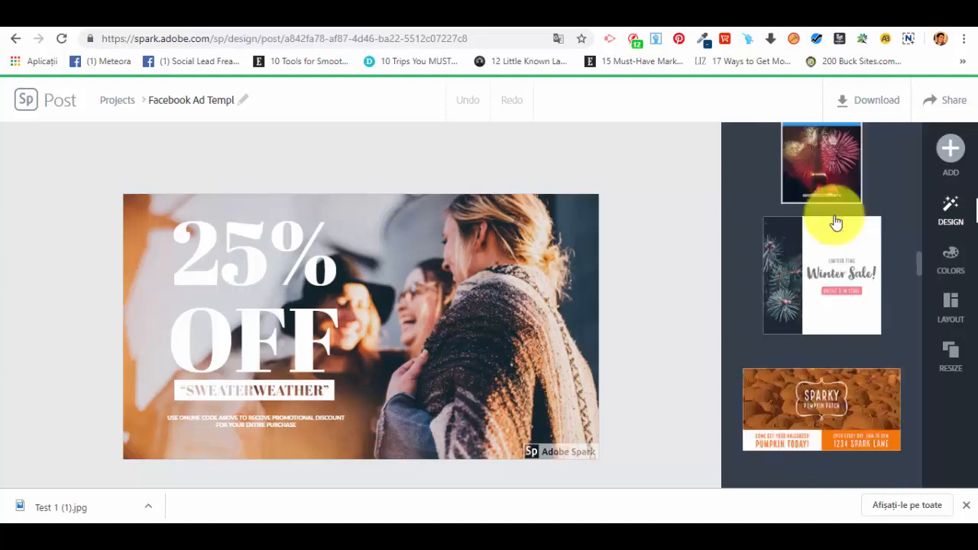
pyautogui.scroll(-8, 832, 225)
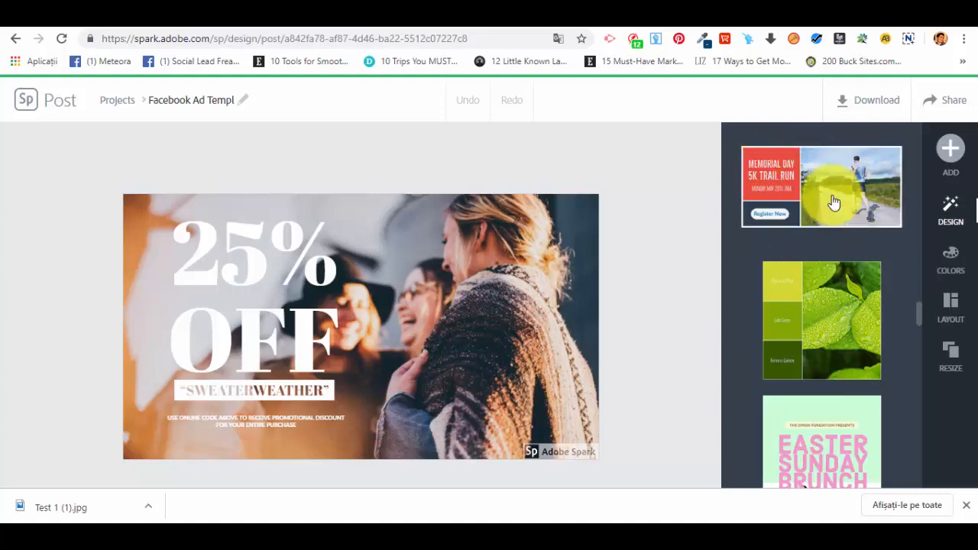
pyautogui.click(836, 203)
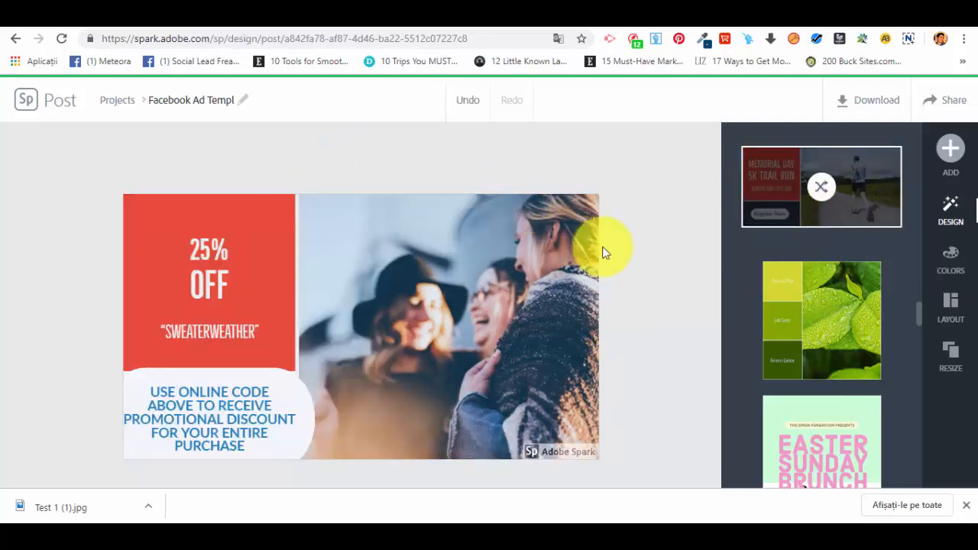
# Slightly enlarge the 25% OFF text, widen its letter spacing and reduce its line spacing.
pyautogui.click(478, 273)
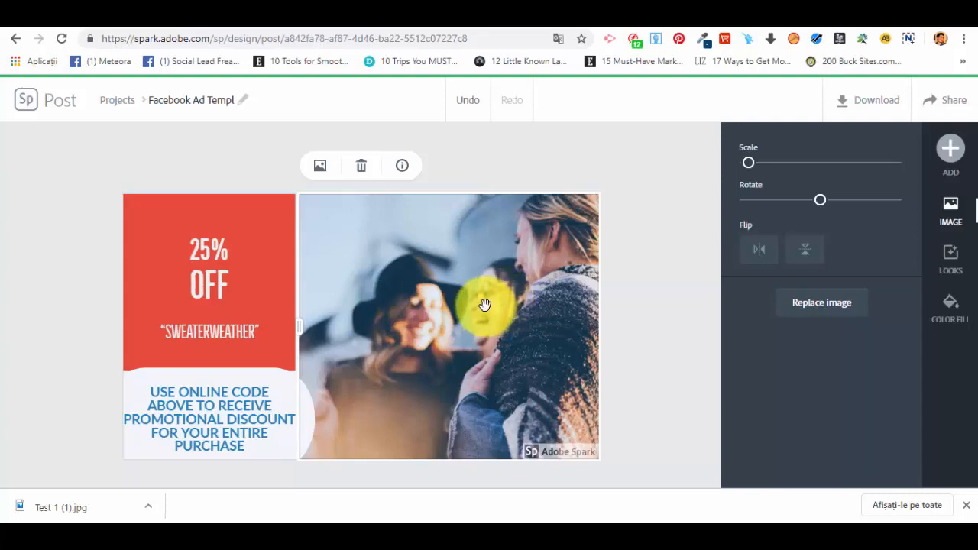
pyautogui.click(210, 256)
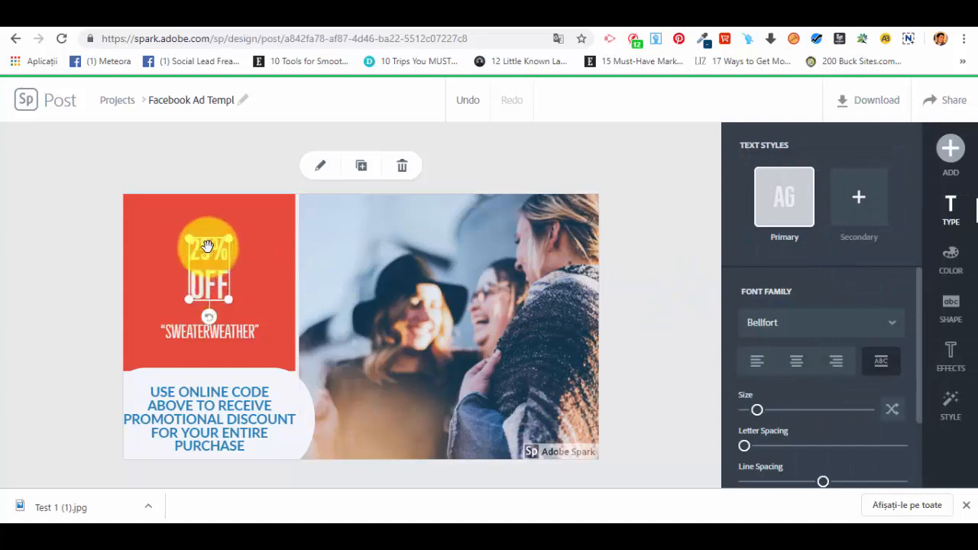
pyautogui.click(881, 365)
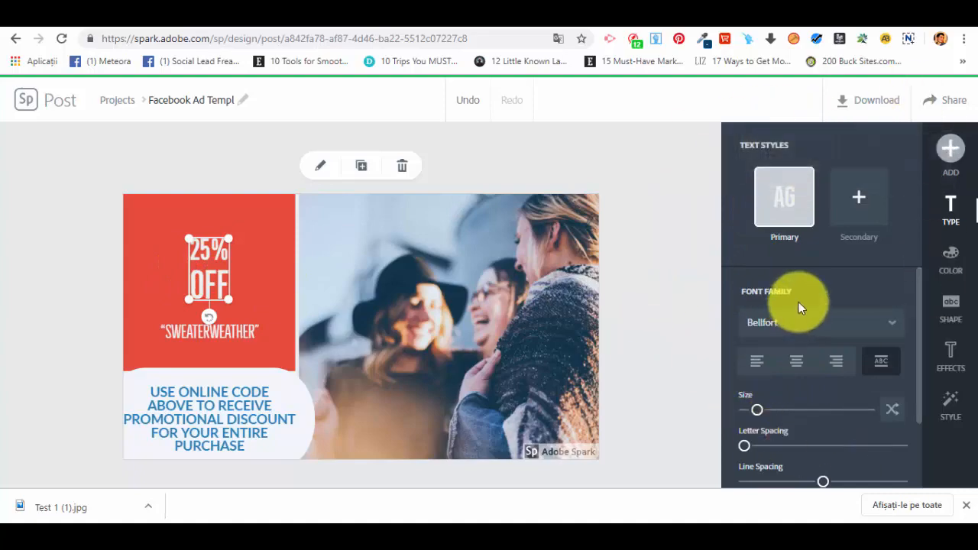
pyautogui.scroll(-3, 798, 302)
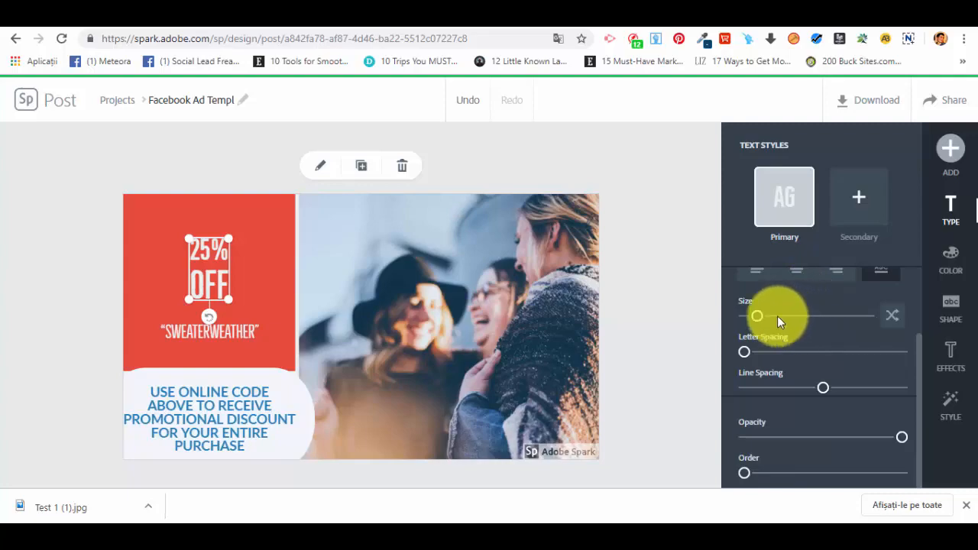
pyautogui.moveTo(757, 317); pyautogui.dragTo(764, 316)
pyautogui.moveTo(748, 353); pyautogui.dragTo(753, 352)
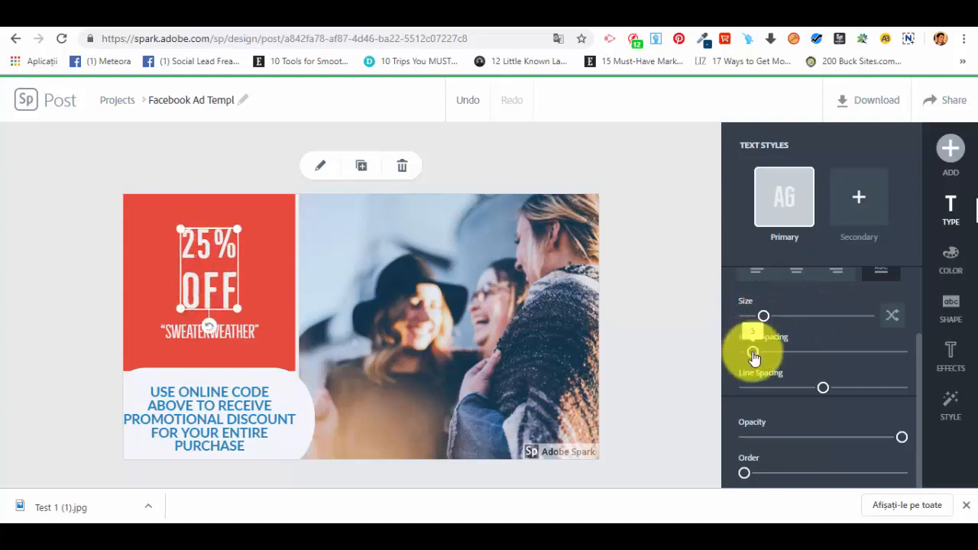
pyautogui.moveTo(815, 388); pyautogui.dragTo(810, 386)
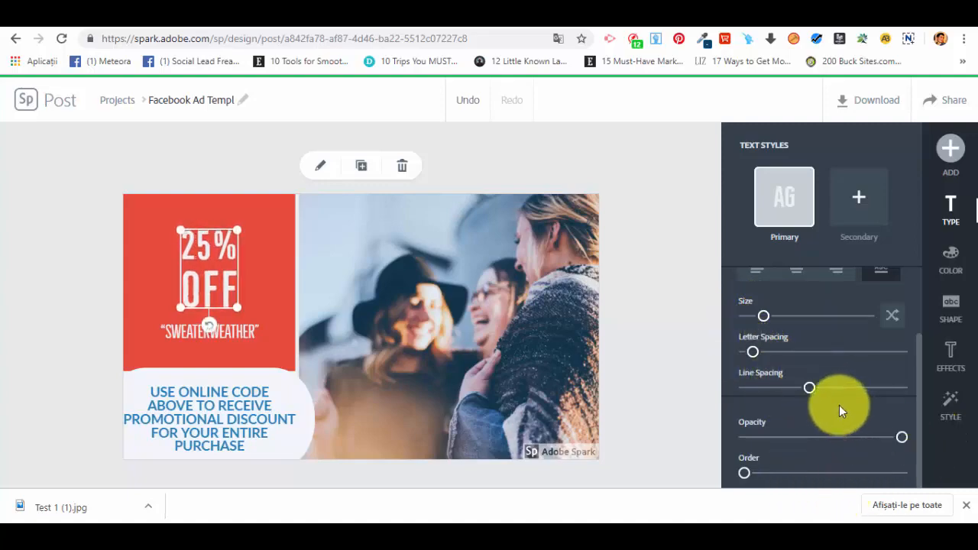
pyautogui.scroll(2, 840, 405)
pyautogui.click(800, 321)
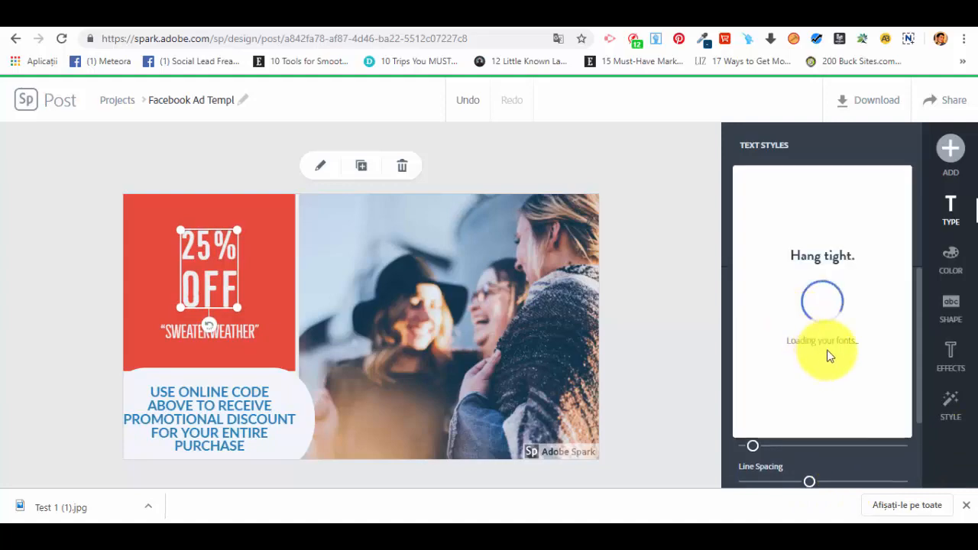
pyautogui.click(809, 154)
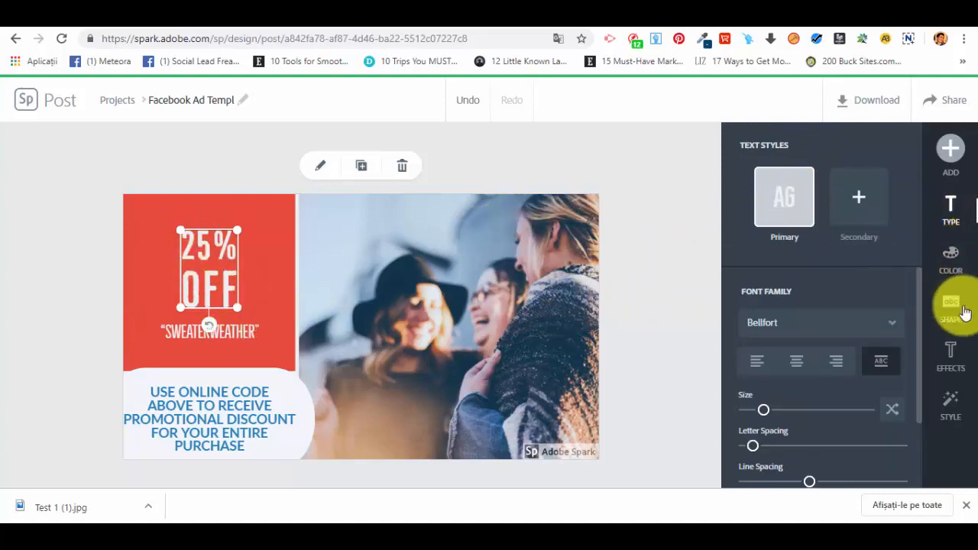
# Widen the red 25% OFF cell into the photo area and slightly increase its height.
pyautogui.click(271, 262)
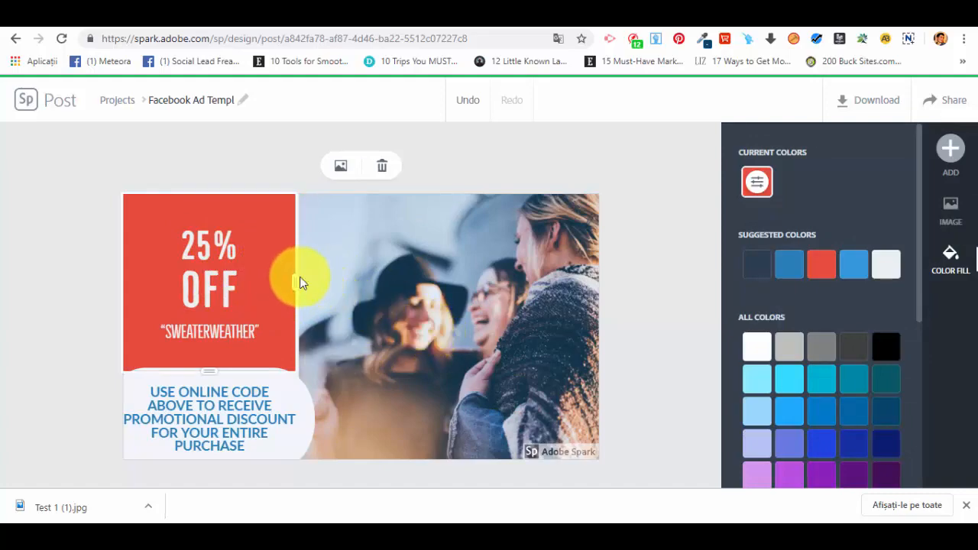
pyautogui.click(372, 310)
pyautogui.click(270, 294)
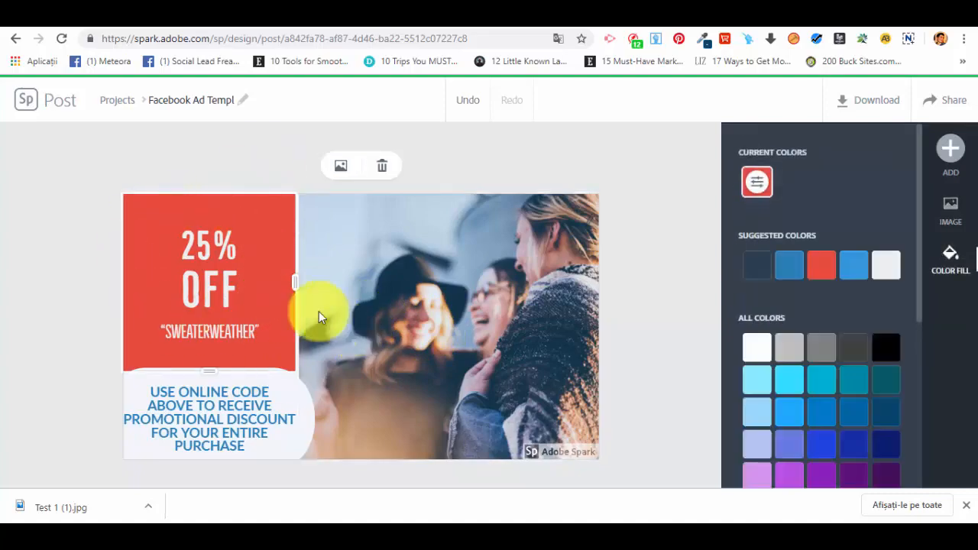
pyautogui.moveTo(295, 283); pyautogui.dragTo(318, 298)
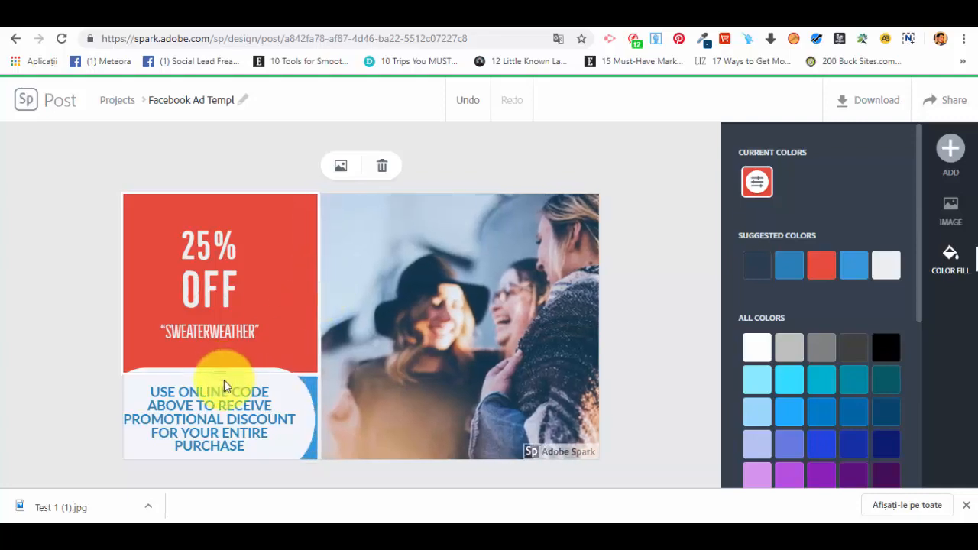
# Extend the photo cell over the left column, making the red 25% OFF cell narrower.
pyautogui.click(306, 401)
pyautogui.click(306, 398)
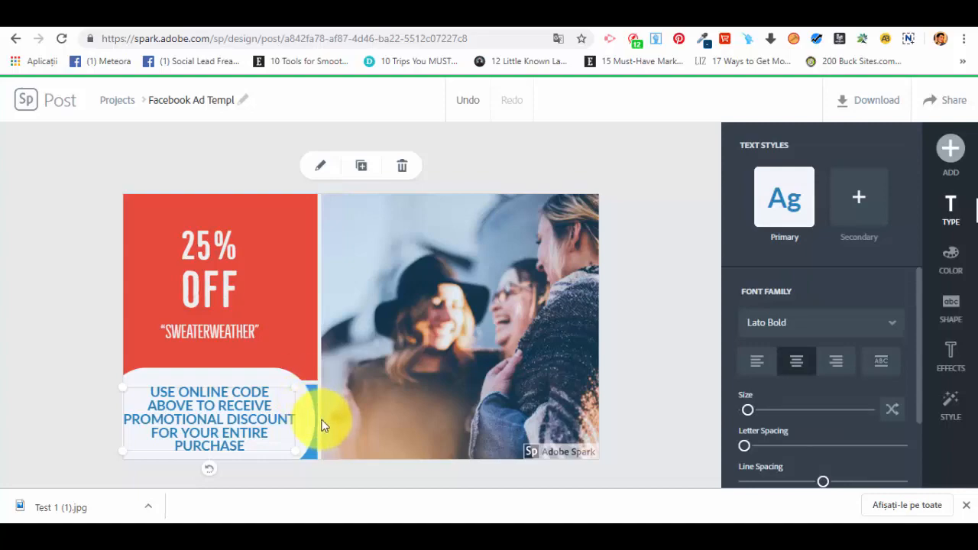
pyautogui.click(319, 425)
pyautogui.click(306, 432)
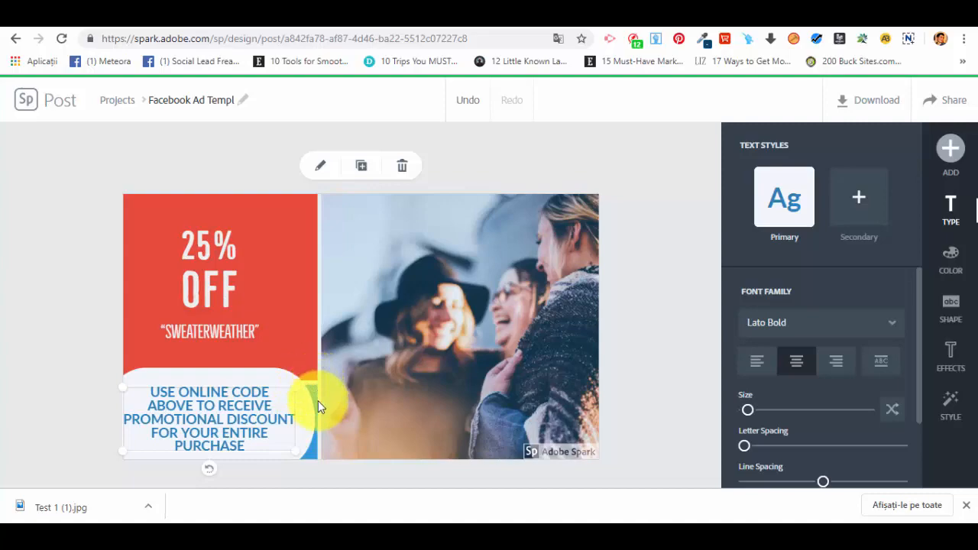
pyautogui.click(318, 402)
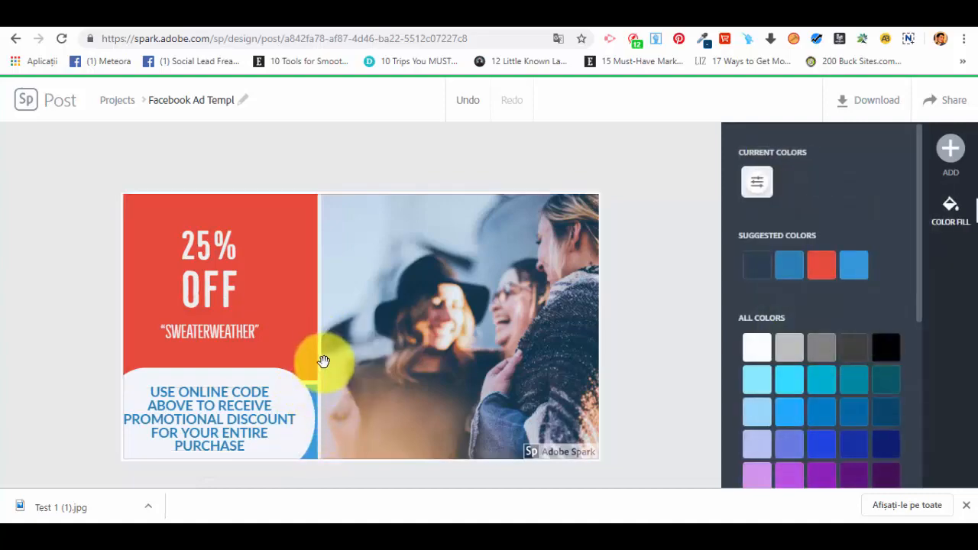
pyautogui.click(324, 344)
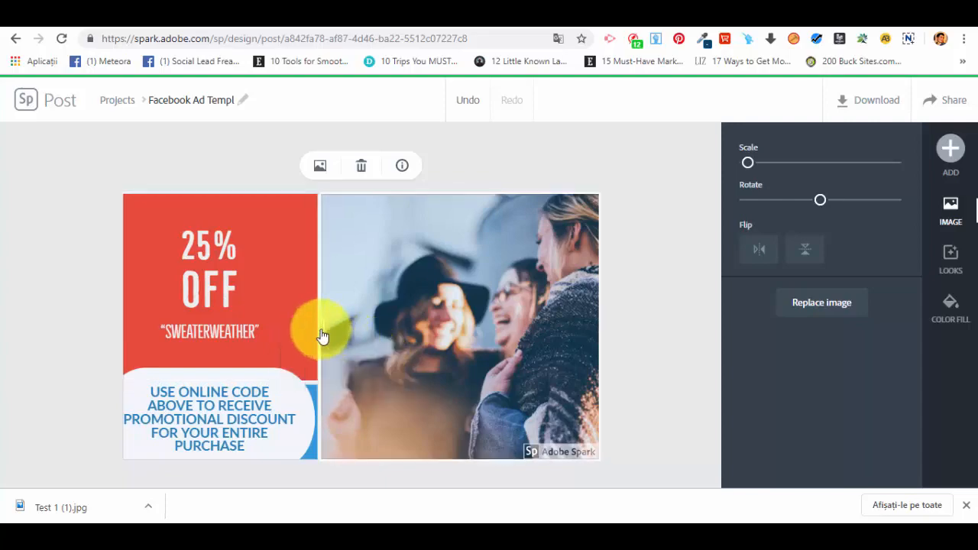
pyautogui.moveTo(322, 337); pyautogui.dragTo(290, 372)
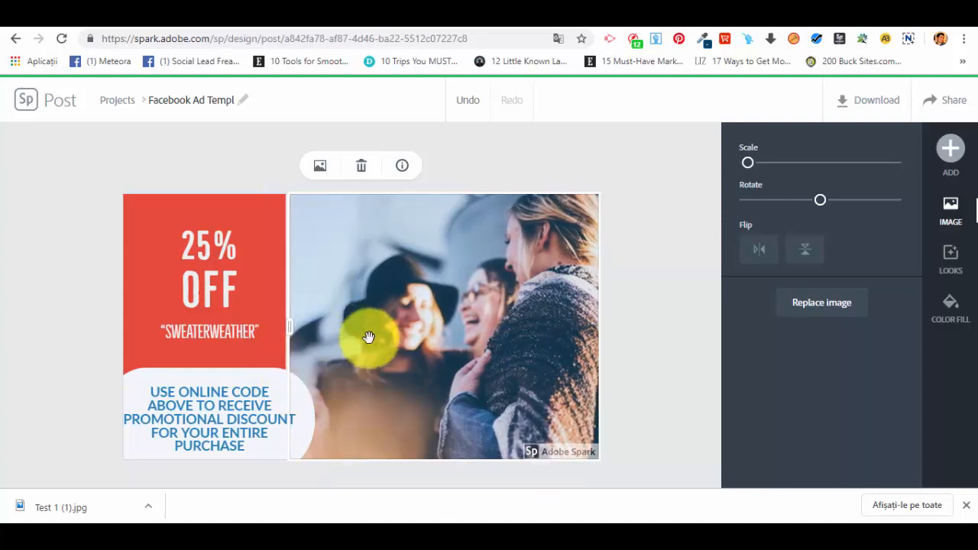
pyautogui.click(547, 147)
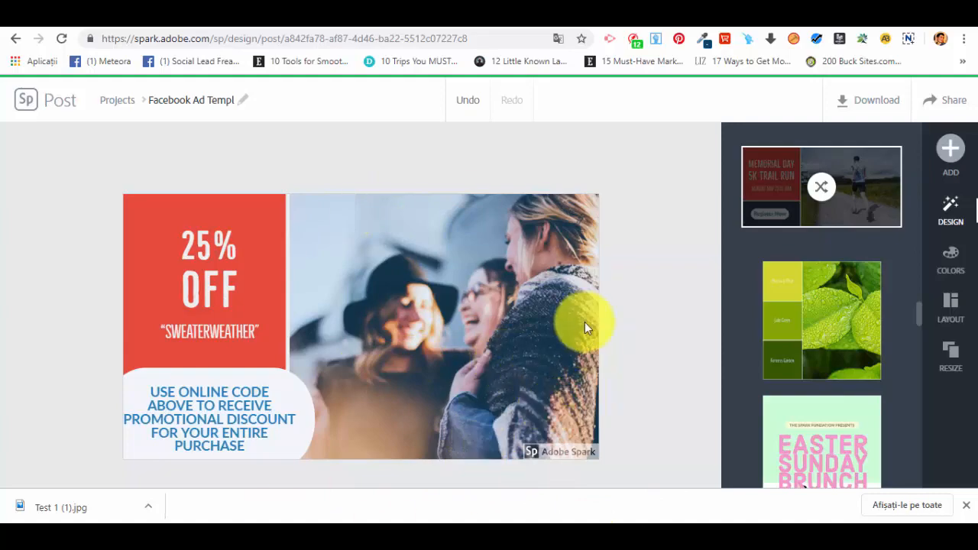
# Try the first two Decorative color palettes on the ad and apply the third one, running from red through beige to teal.
pyautogui.click(957, 268)
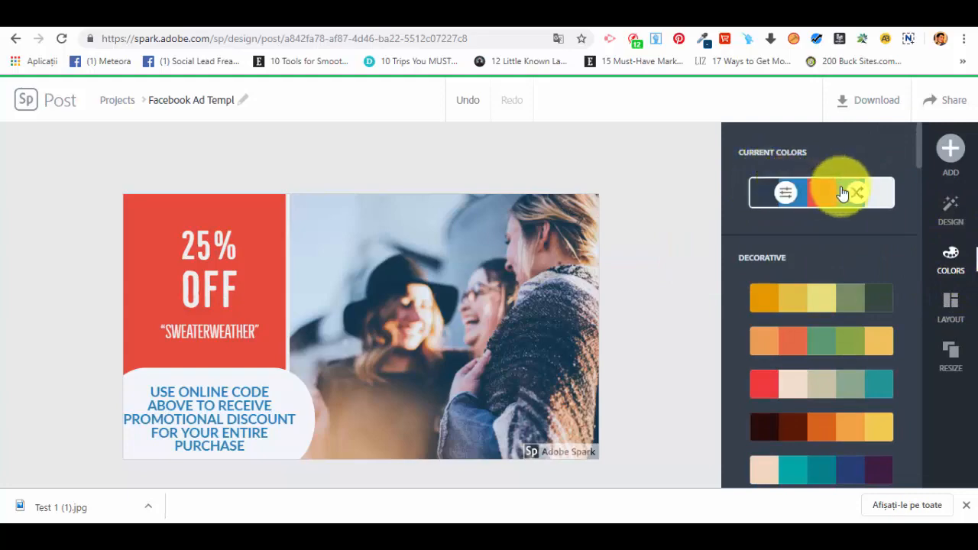
pyautogui.click(766, 306)
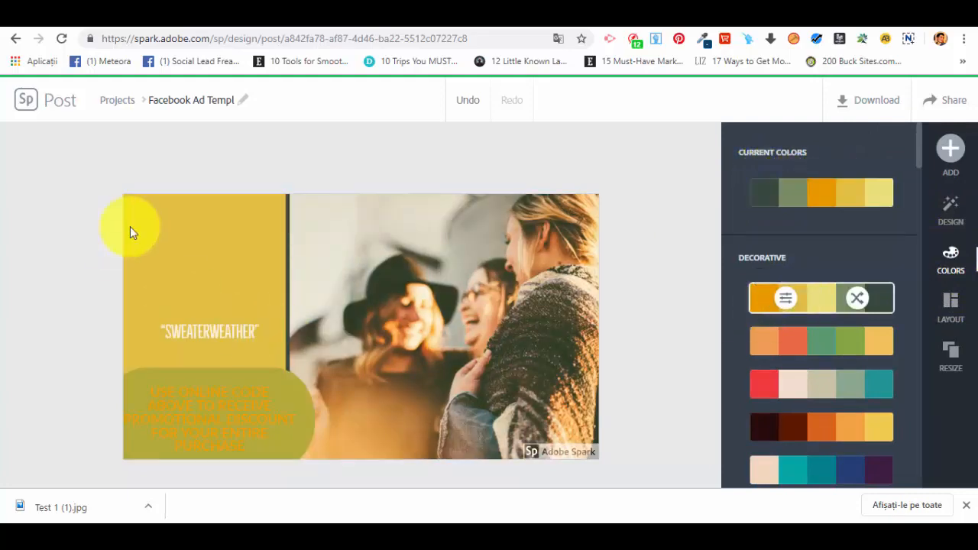
pyautogui.click(853, 344)
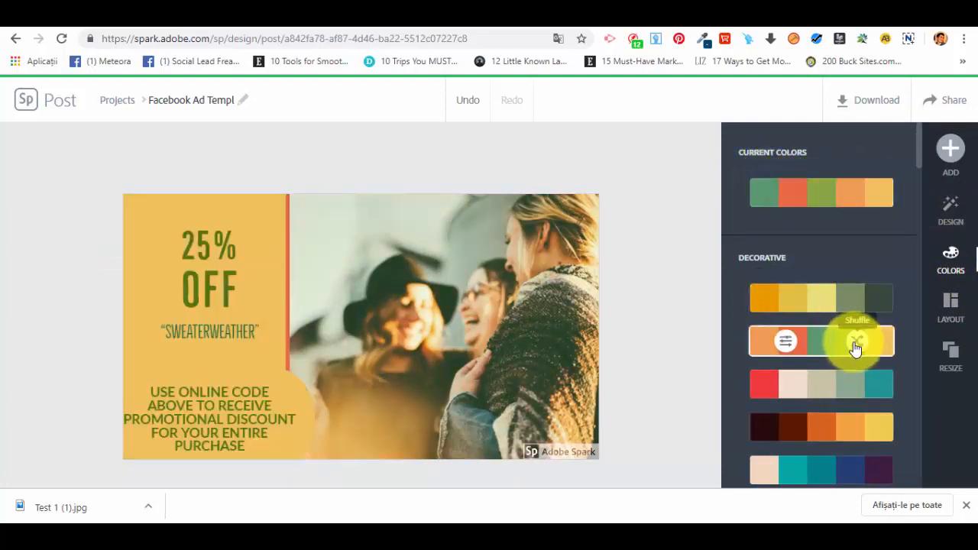
pyautogui.click(853, 386)
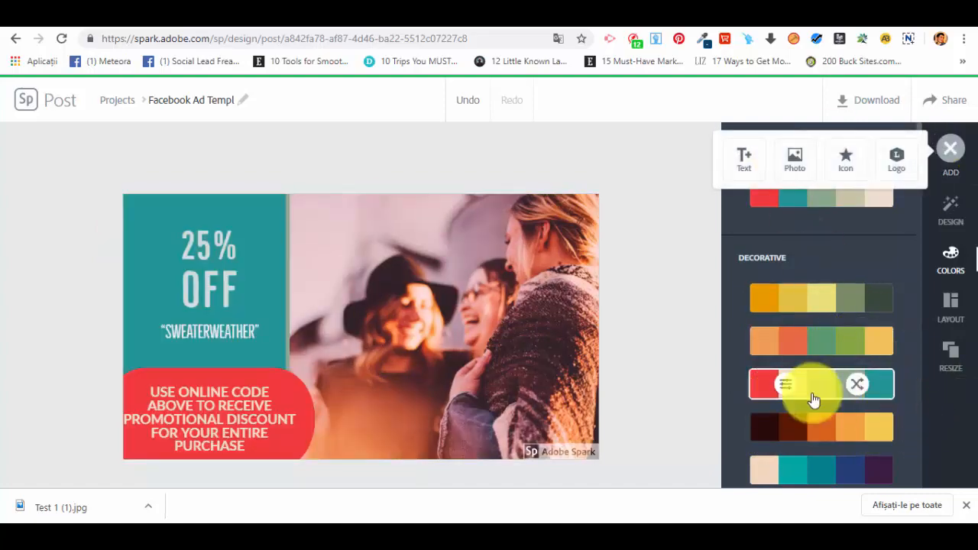
# Examine the further color palettes, the layout options and the resize formats offered for other social posts.
pyautogui.scroll(-2, 827, 369)
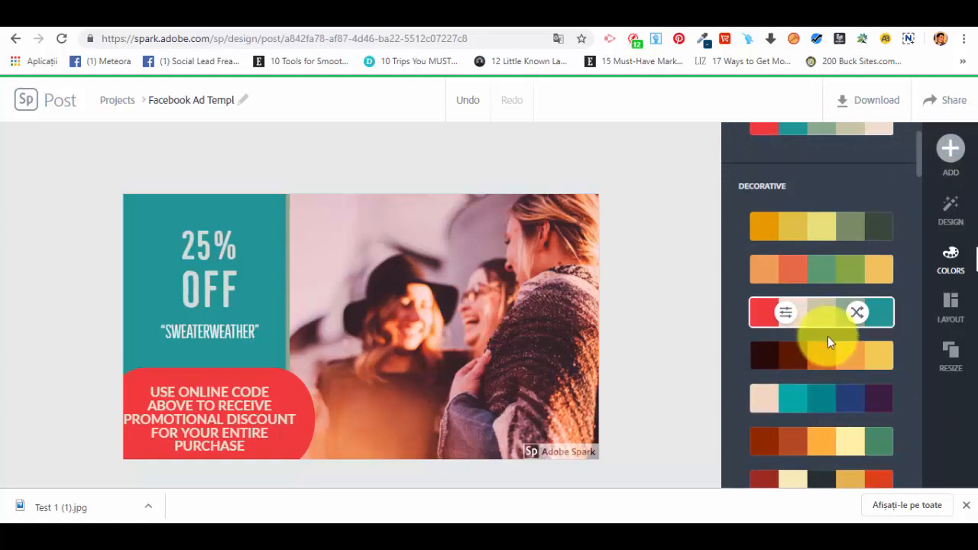
pyautogui.scroll(-4, 828, 343)
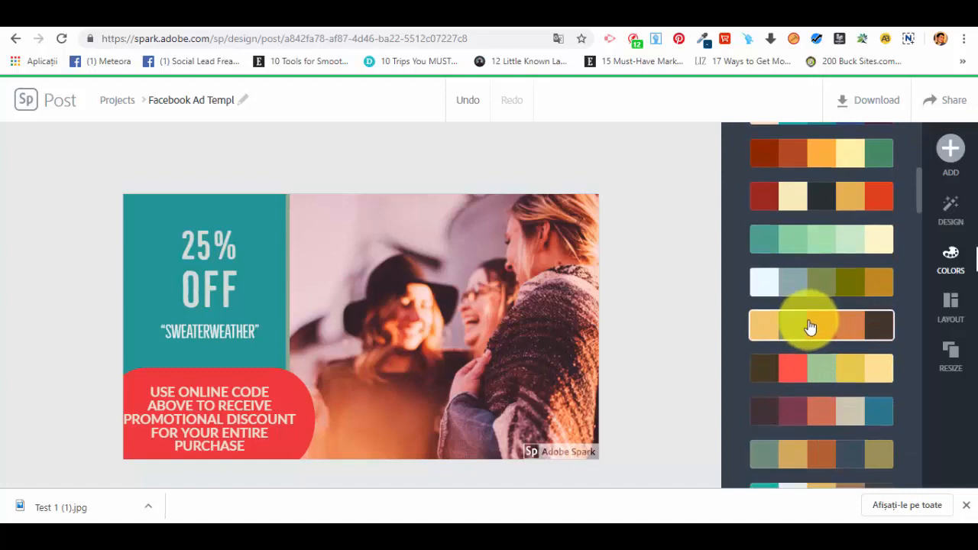
pyautogui.scroll(-4, 811, 327)
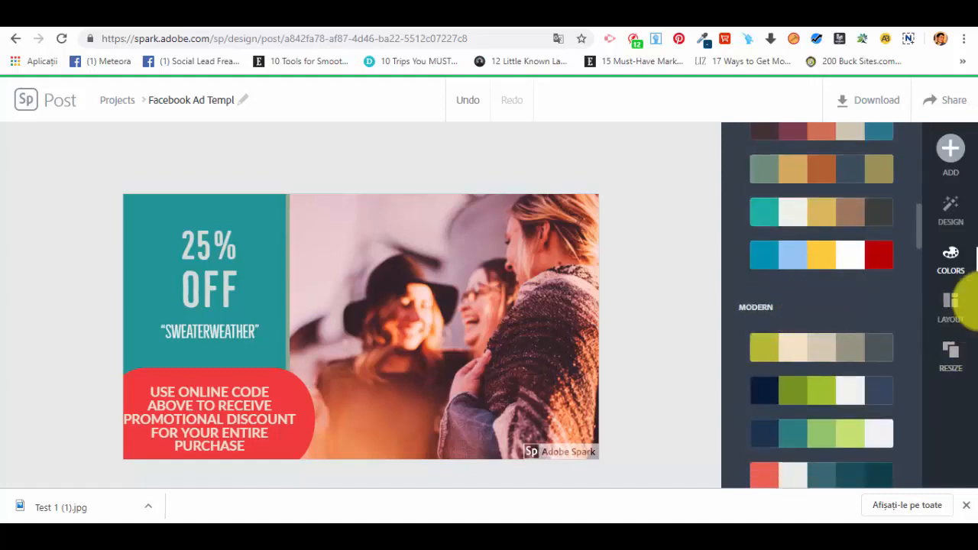
pyautogui.click(950, 304)
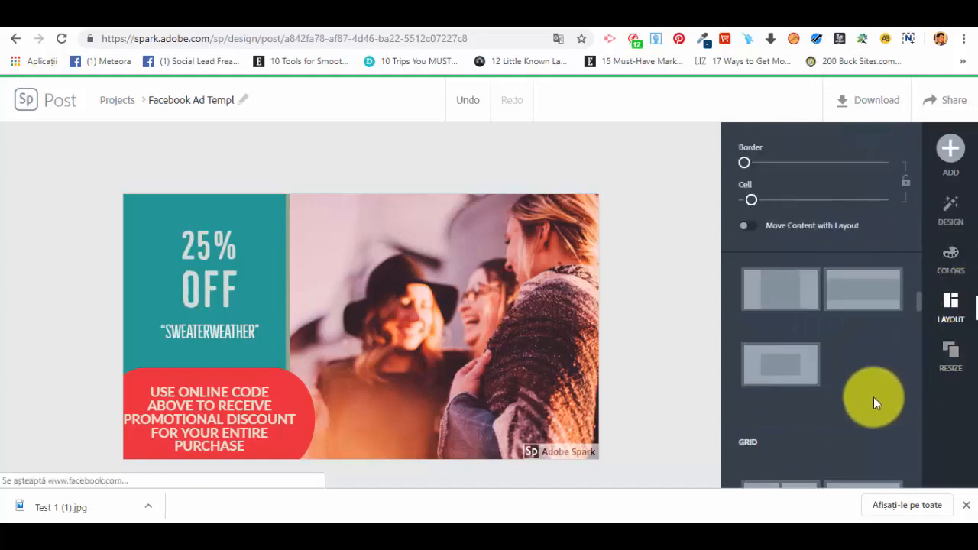
pyautogui.click(966, 365)
pyautogui.scroll(-6, 858, 362)
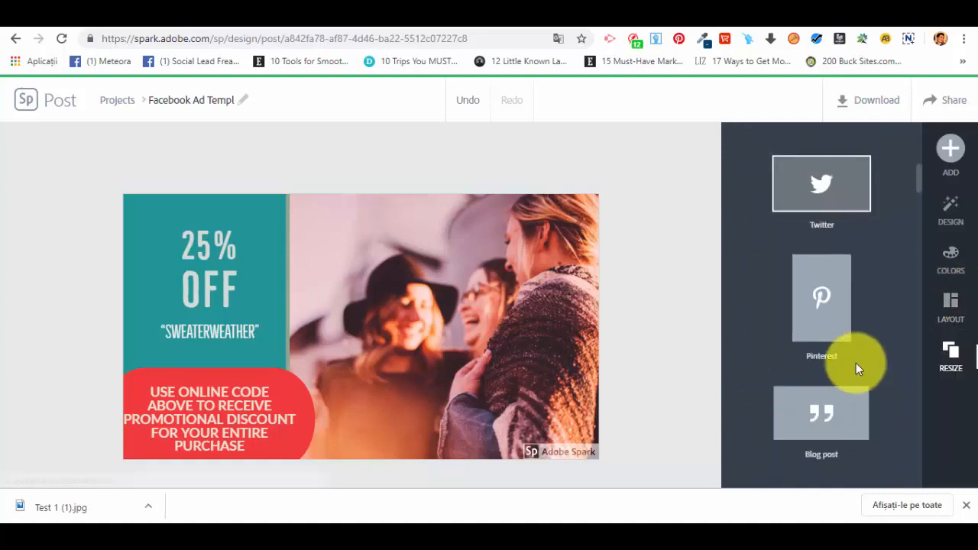
pyautogui.scroll(7, 860, 366)
pyautogui.scroll(2, 858, 370)
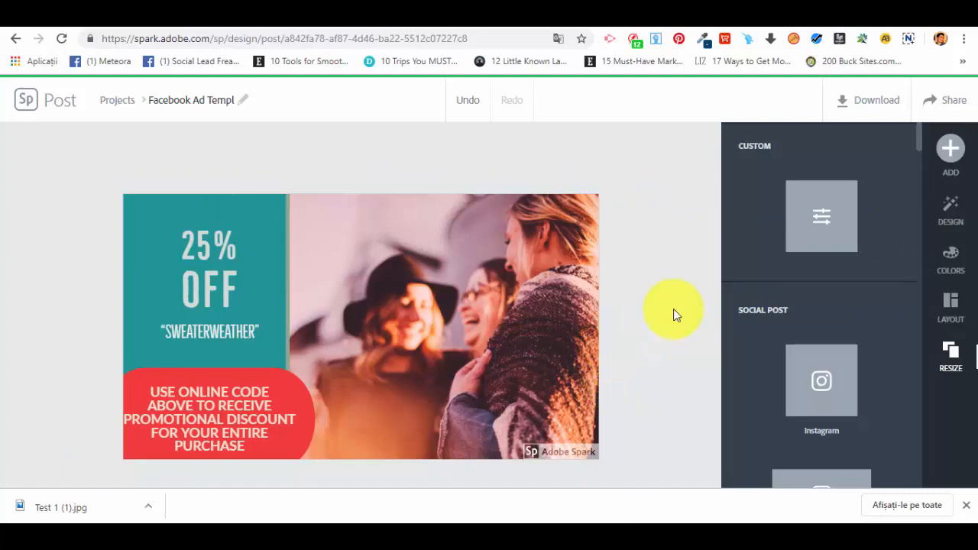
# Download the finished ad as an image and dismiss the Spark Premium offer.
pyautogui.click(886, 107)
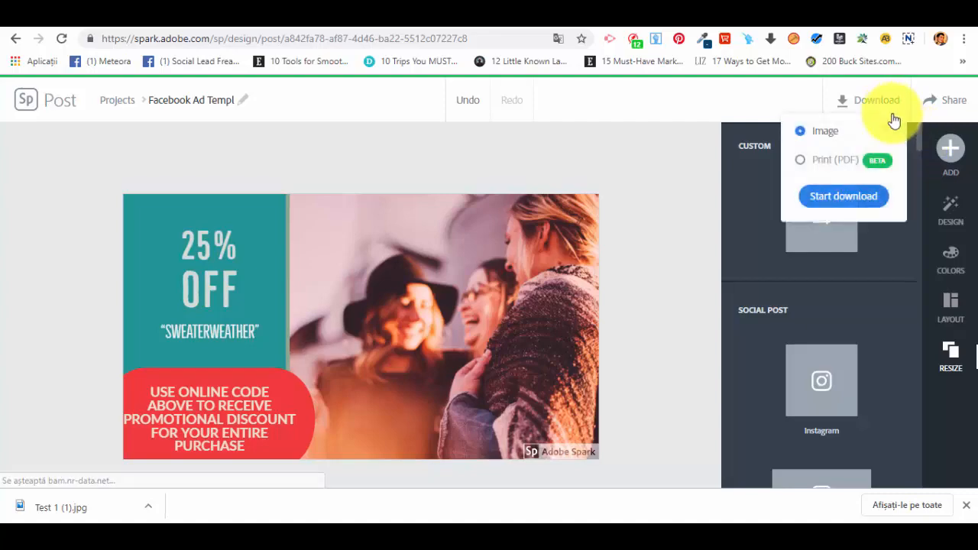
pyautogui.click(847, 197)
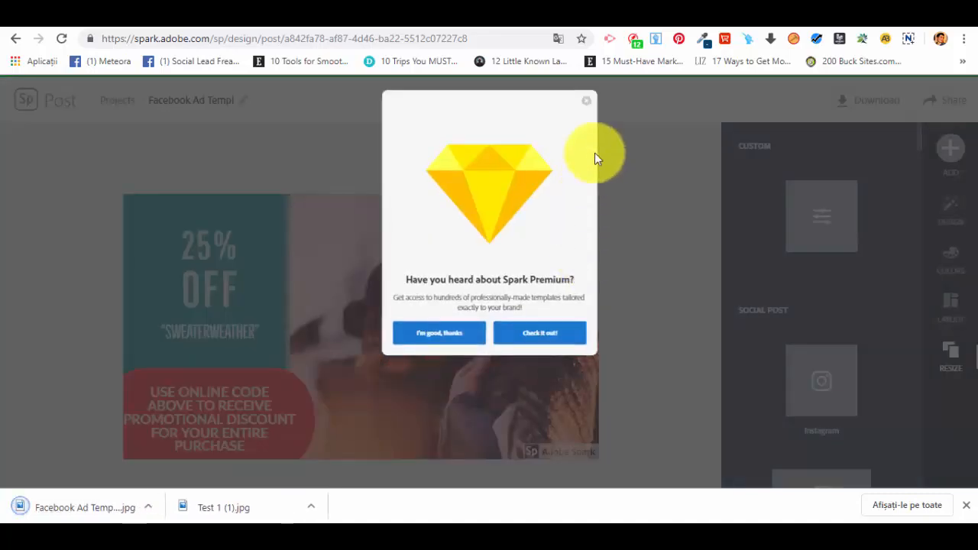
pyautogui.click(586, 102)
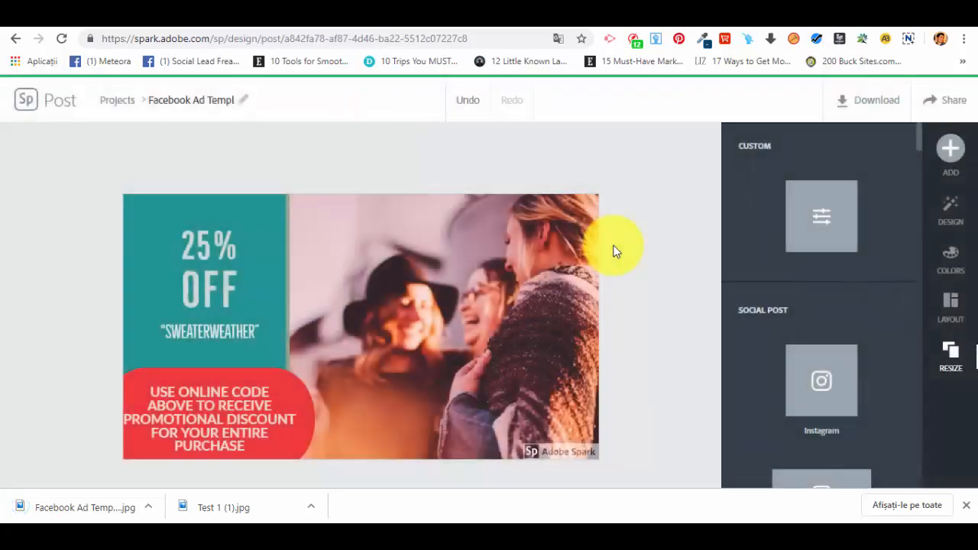